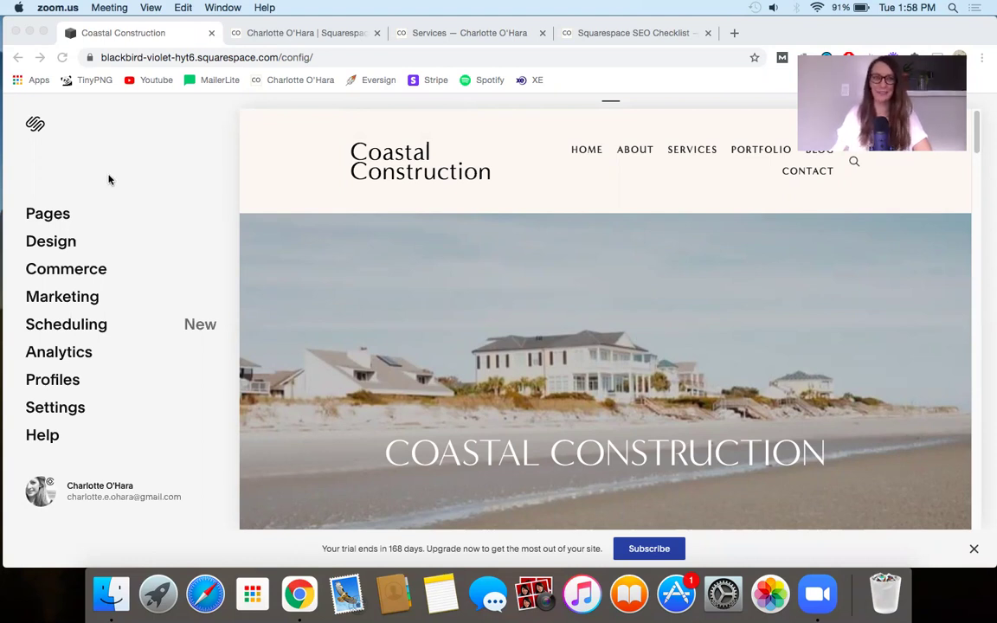
- Open the site's marketing SEO settings and view the search appearance of pages and items
left_click(17, 171)
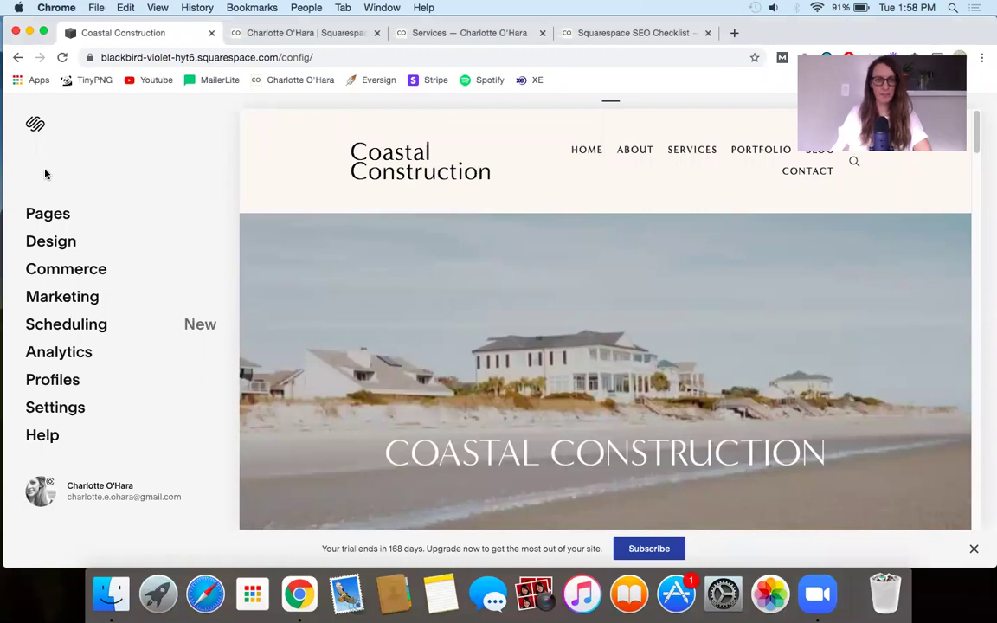
left_click(58, 299)
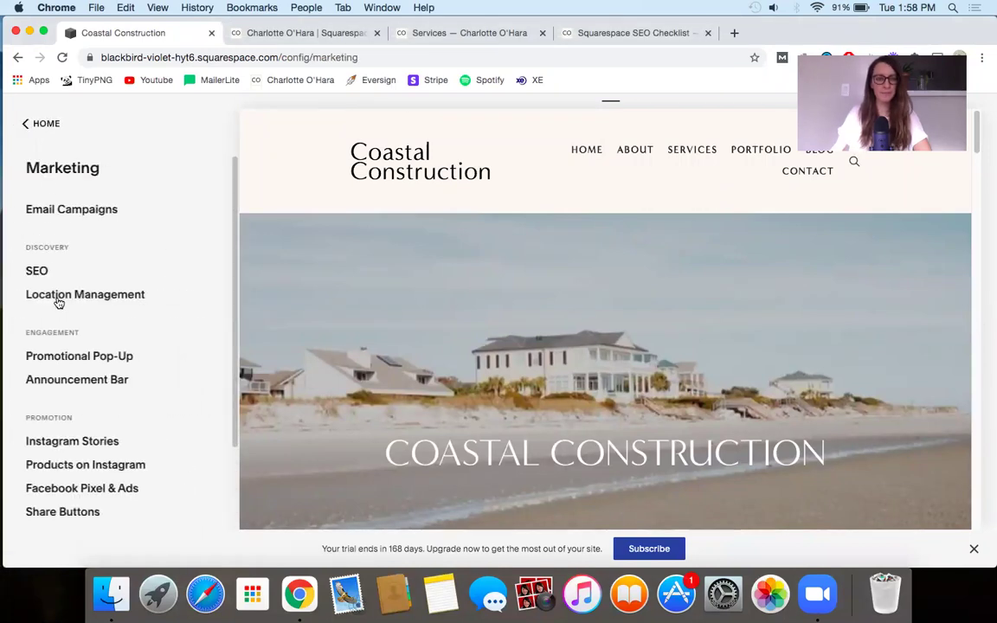
left_click(39, 272)
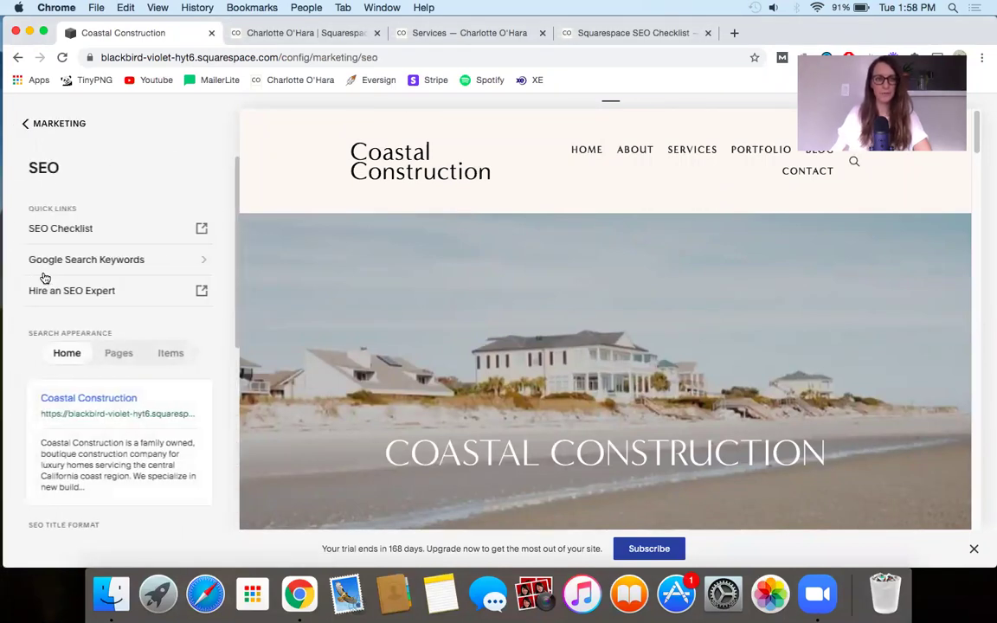
scroll(8, 278, "down", 1)
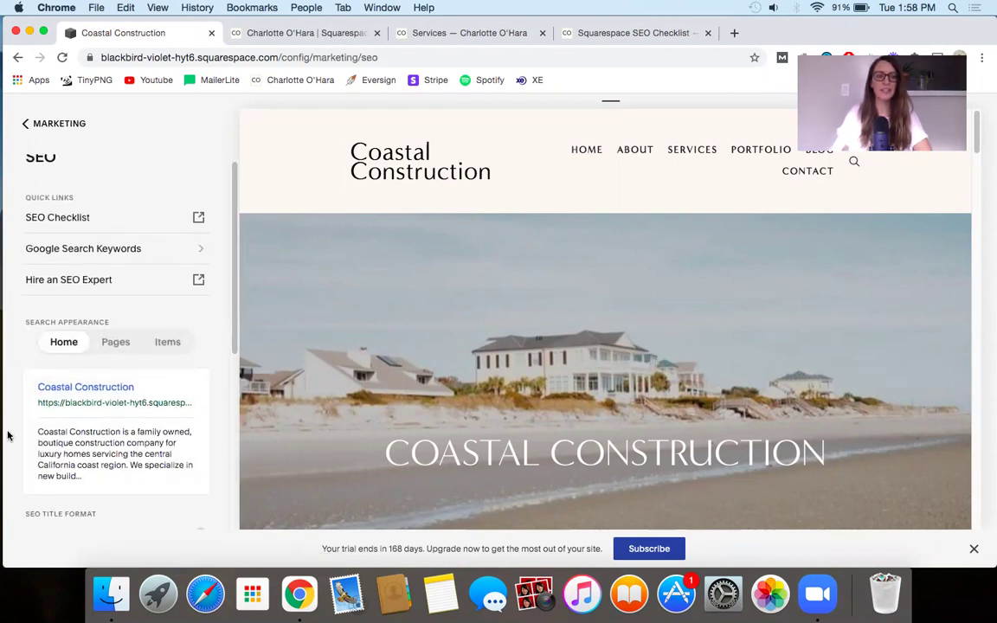
scroll(8, 436, "down", 2)
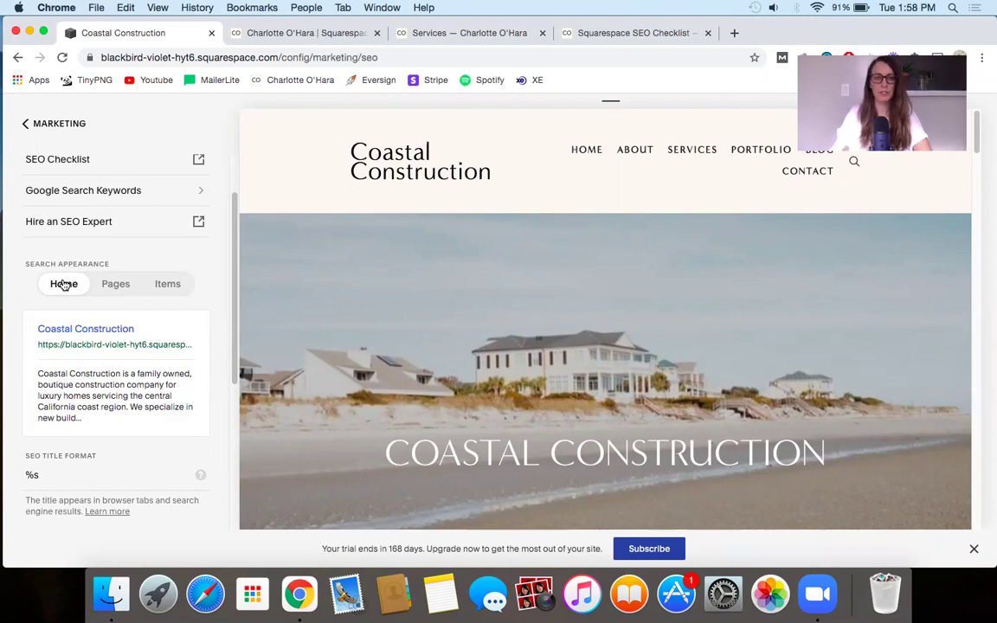
left_click(116, 284)
left_click(182, 306)
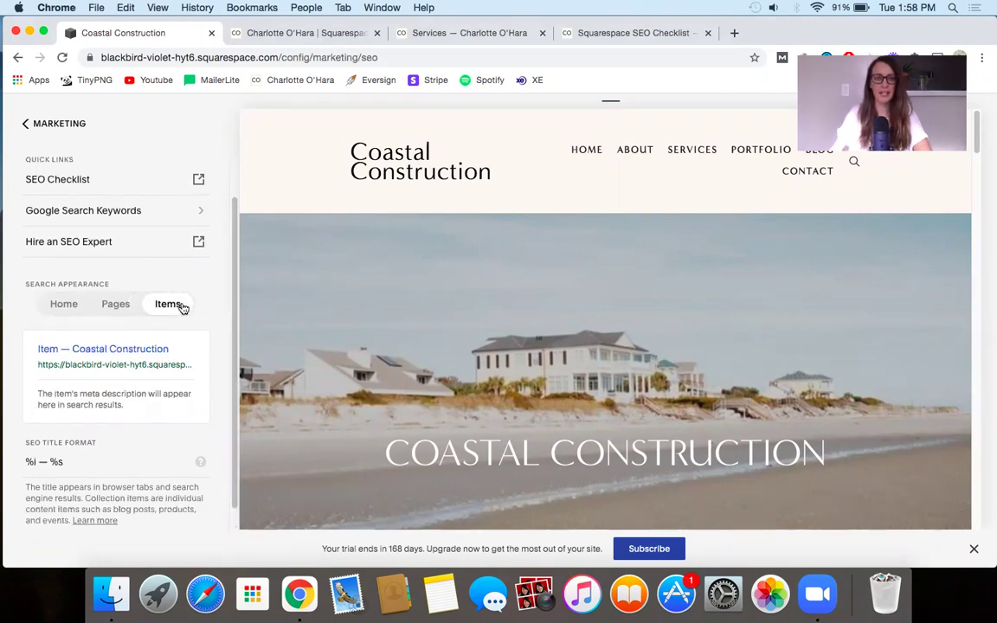
- Set the home page's SEO title format to "%s | Custom Construction Projects in the Central California Coast"
left_click(57, 313)
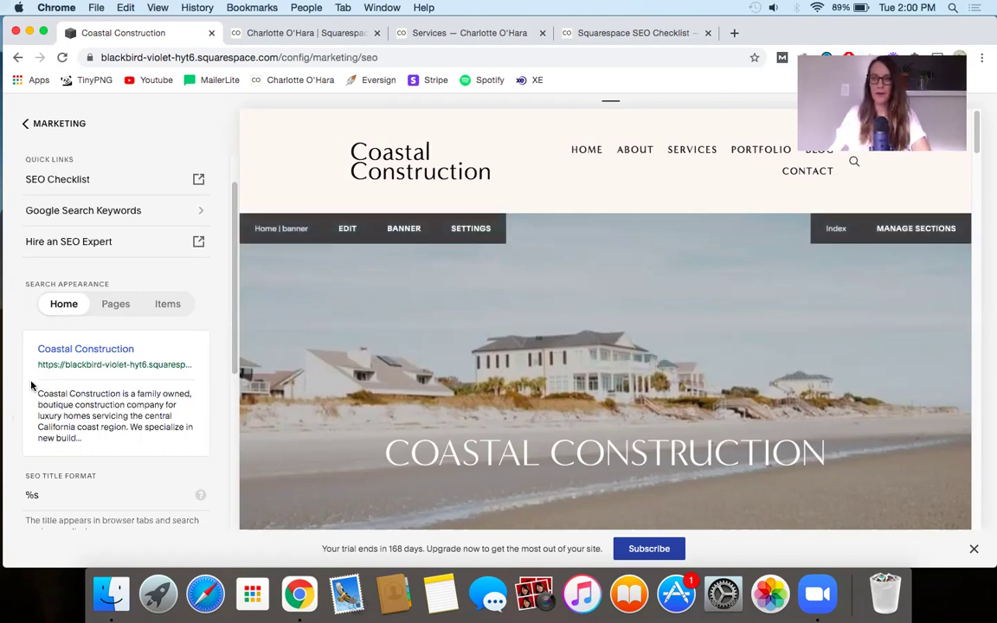
scroll(8, 381, "down", 2)
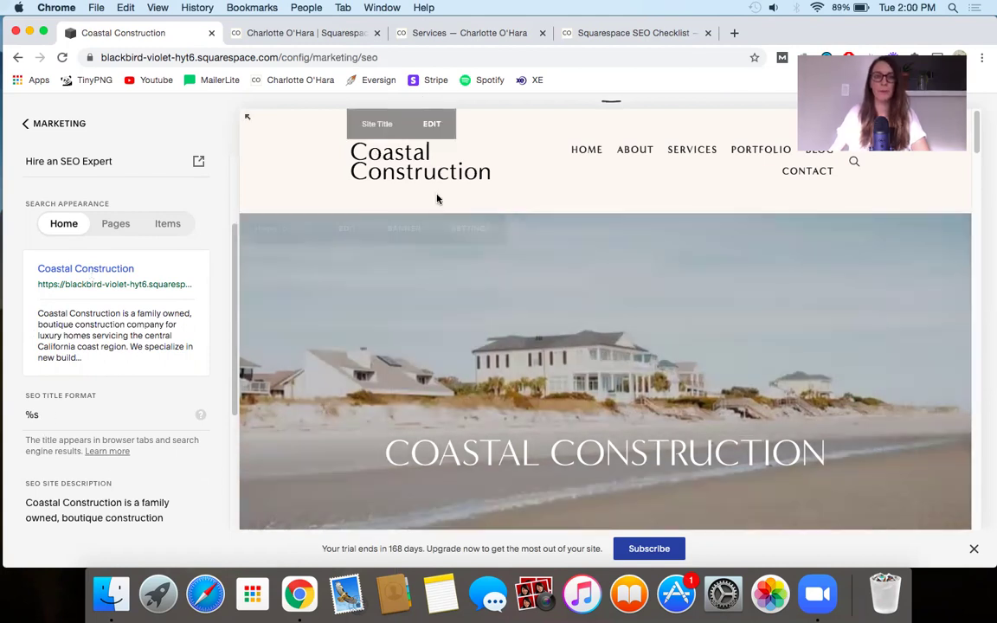
left_click(77, 417)
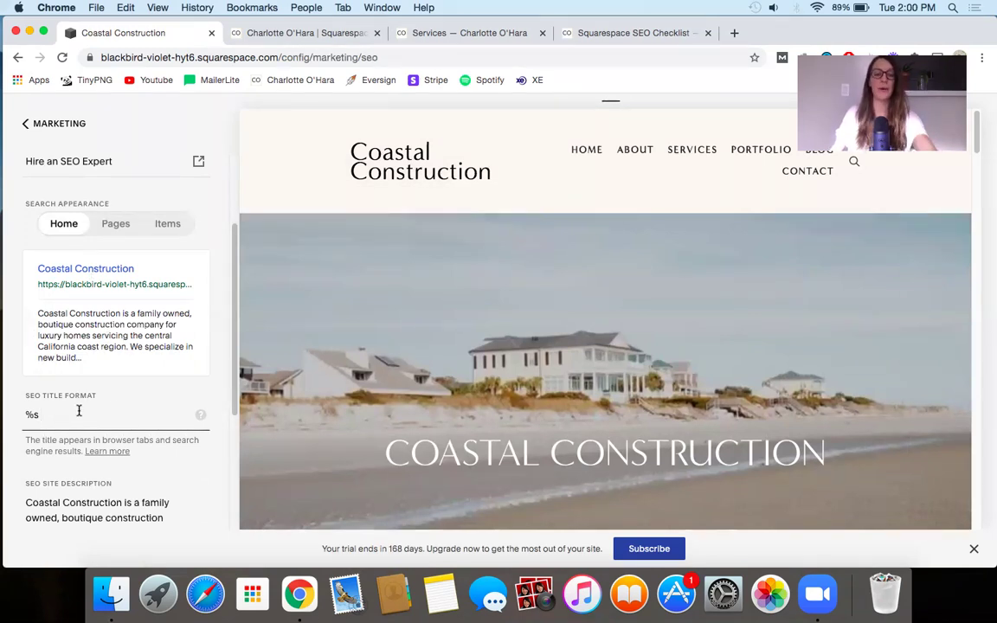
type("| Custom Construction Projects in the Central California Coast")
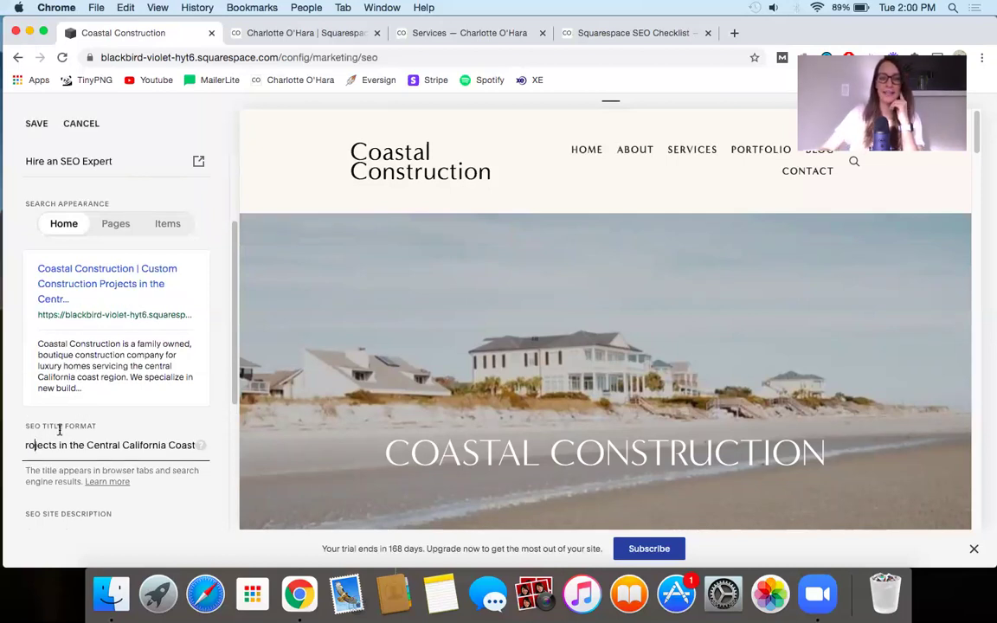
- Read through the full text of the home page's SEO title format
key("Left")
key("Left")
key("Left")
key("Left")
key("Left")
key("Left")
key("Left")
key("Left")
key("Left")
key("Left")
key("Left")
key("Left")
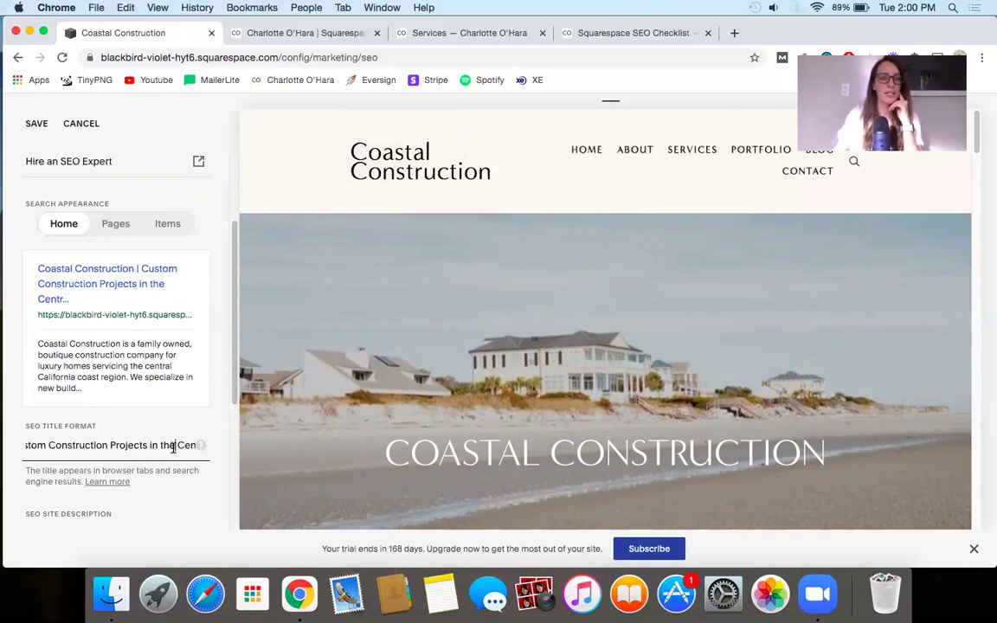
key("Right")
key("Right")
key("Right")
key("Right")
key("Right")
key("Right")
key("Right")
key("Right")
key("Right")
key("Right")
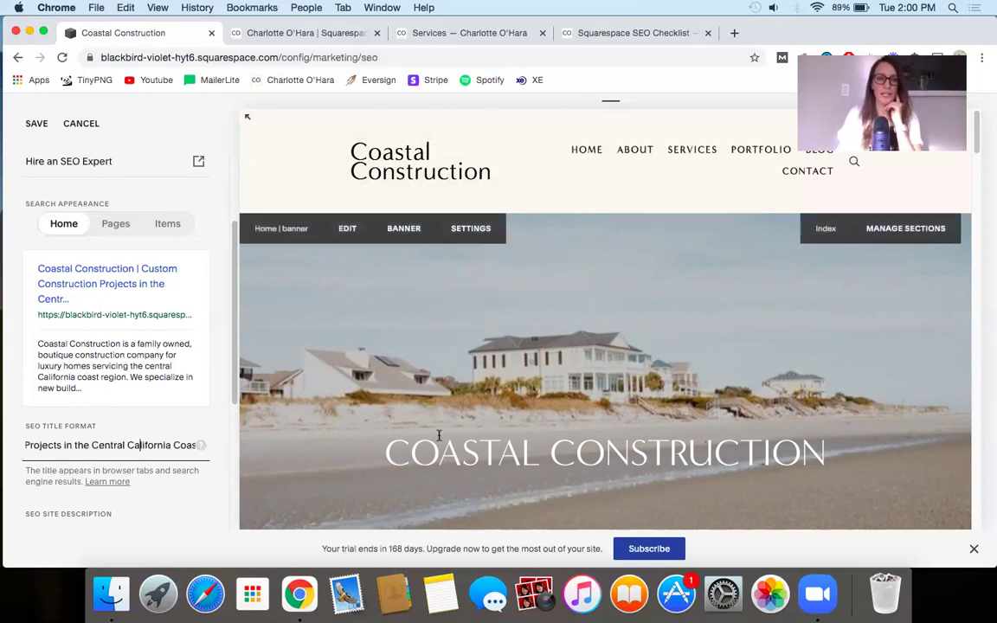
- Check the browser title of the example website's home page and return to the Coastal Construction SEO settings
left_click(278, 34)
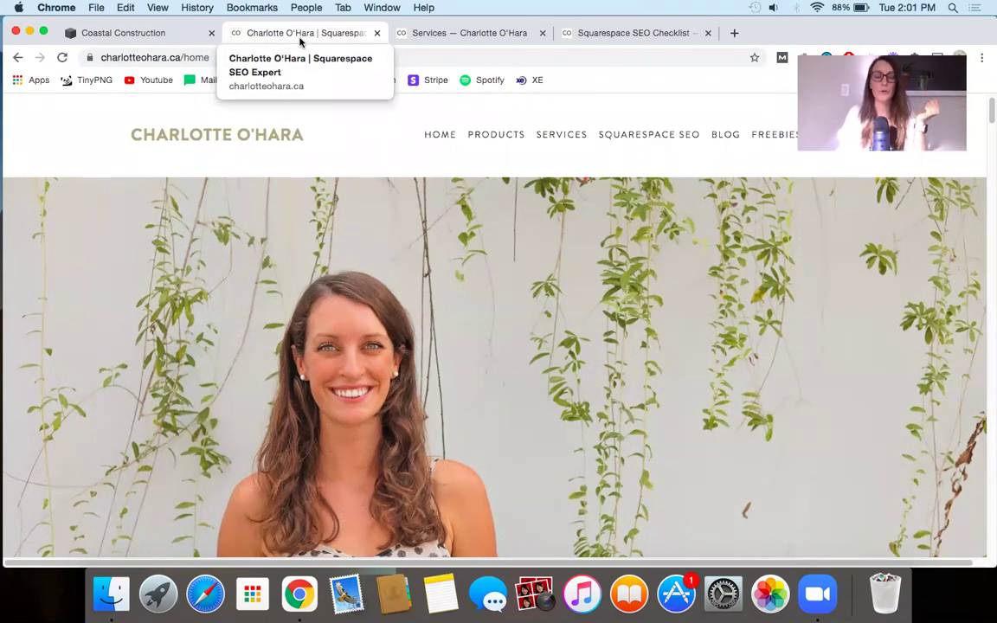
left_click(163, 36)
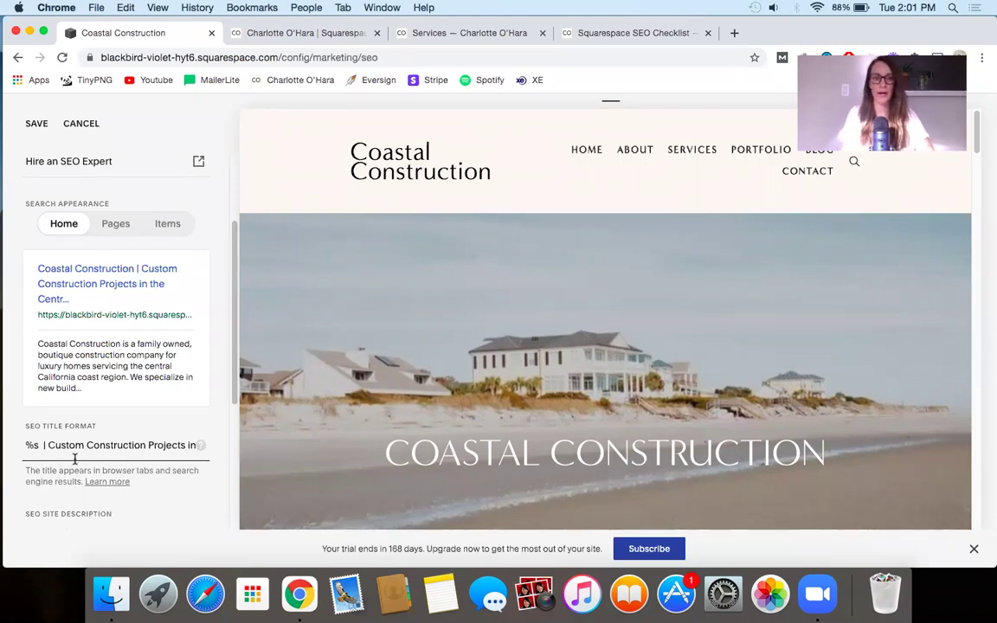
- Append "| Custom Construction Projects in the Central California Coast" to the SEO title format for pages, using the example website's titles for comparison
left_click(116, 226)
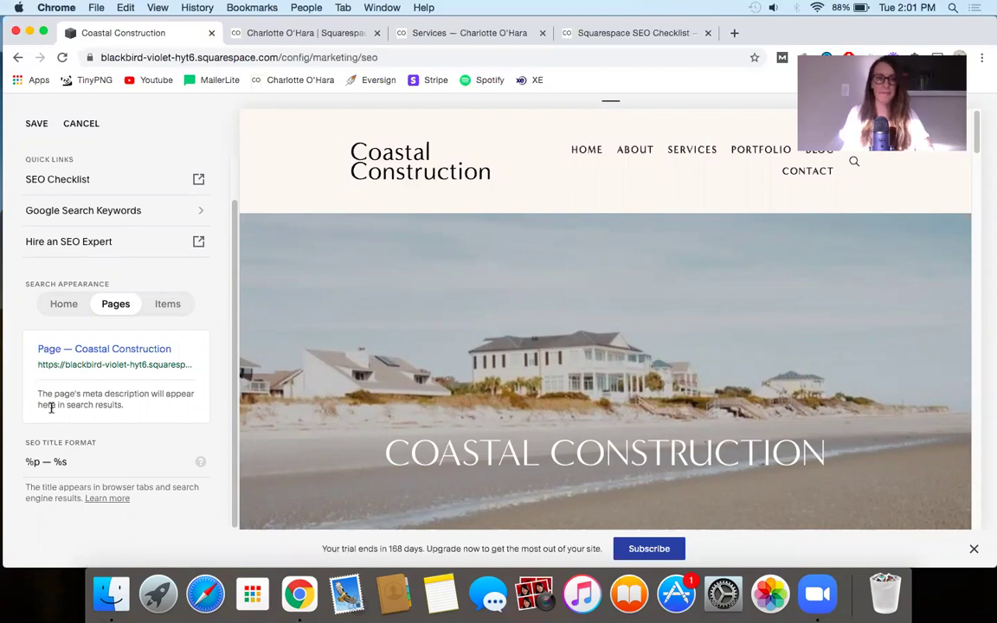
left_click(466, 33)
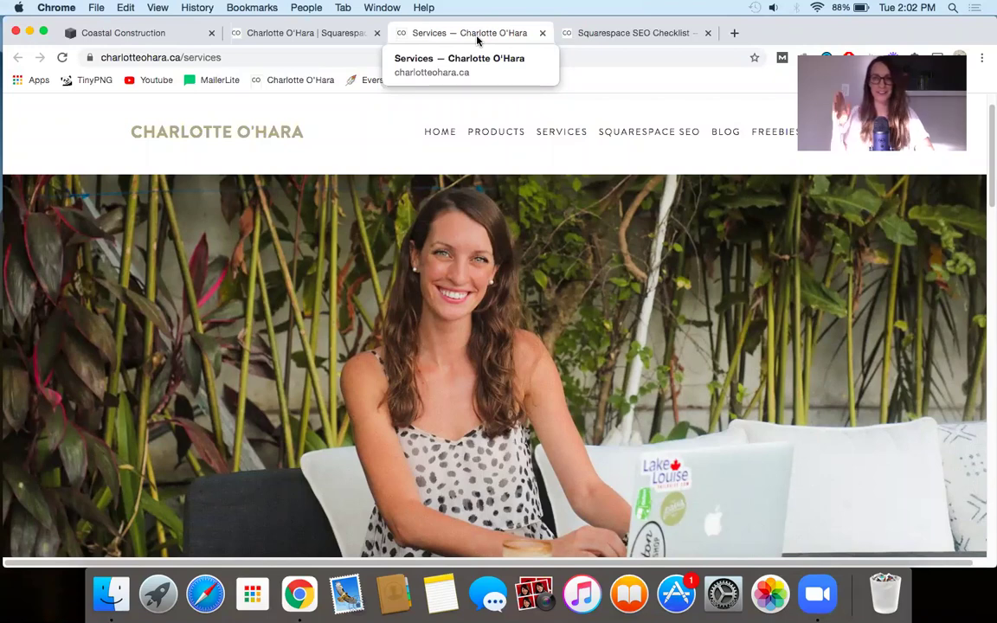
left_click(295, 32)
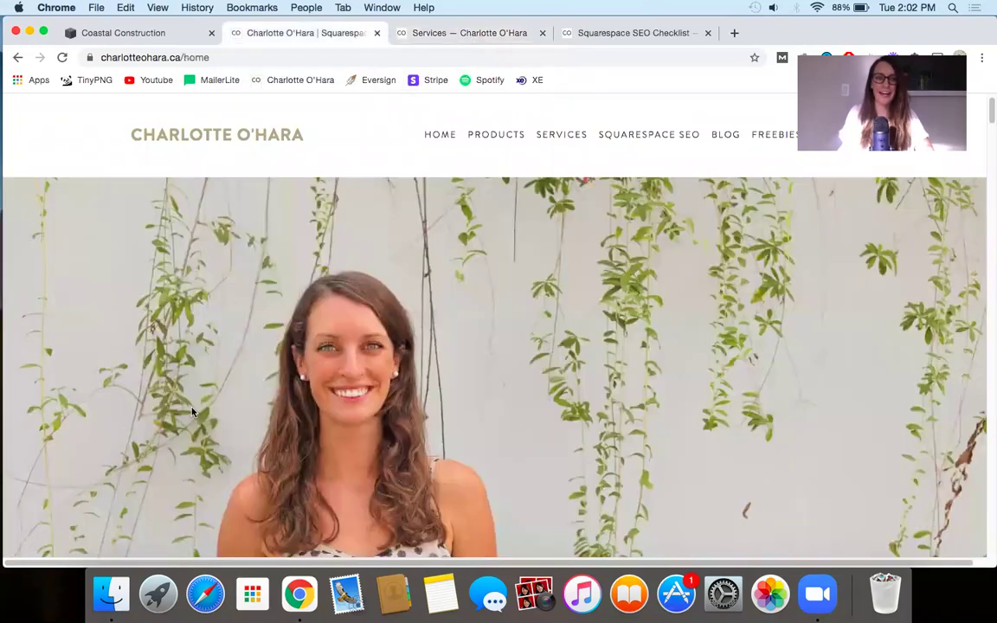
left_click(117, 33)
left_click(90, 461)
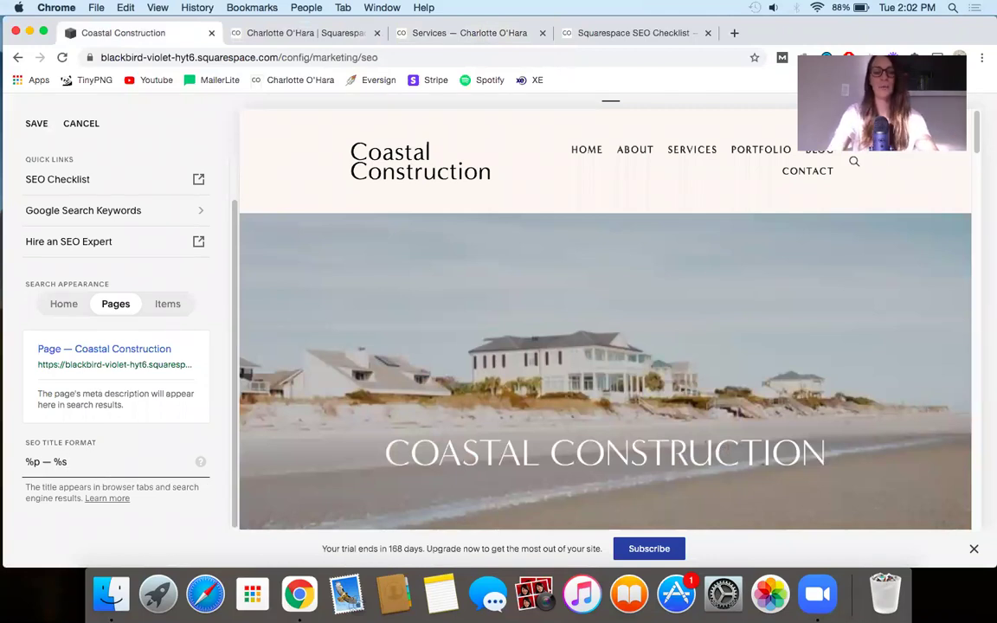
type("| Custom Construction Projects in the Central California Coast")
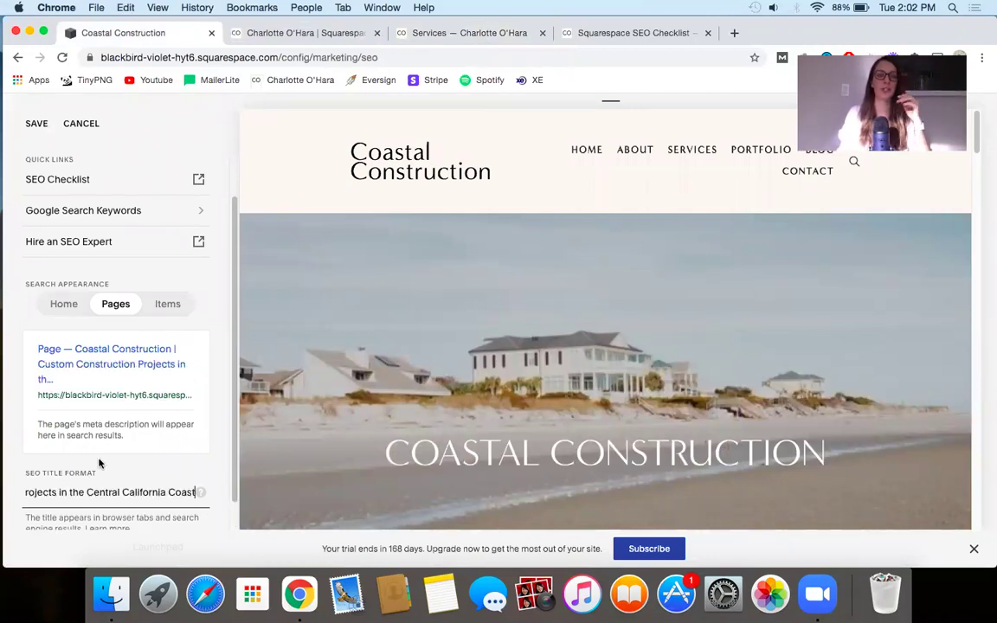
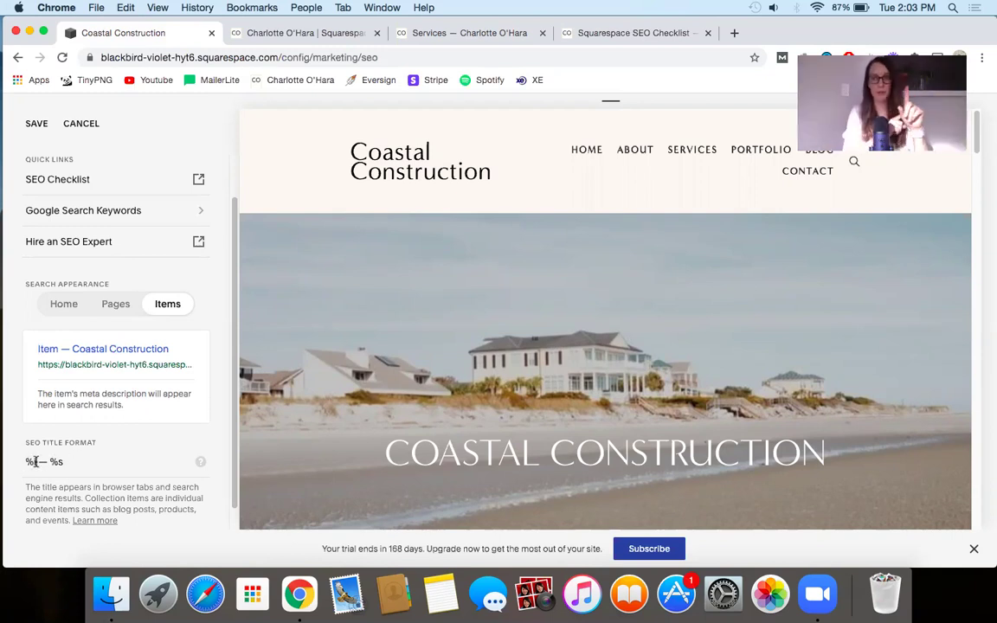
- Open the SEO title format for collection items for editing
left_click(87, 463)
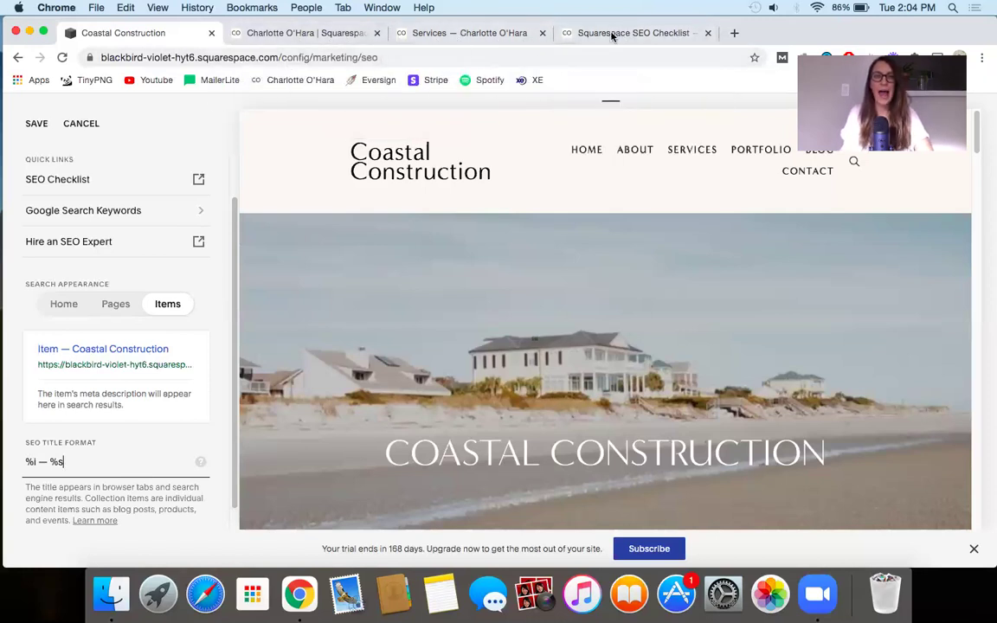
- Examine the Squarespace SEO Checklist download page and return to the Coastal Construction SEO settings
left_click(639, 34)
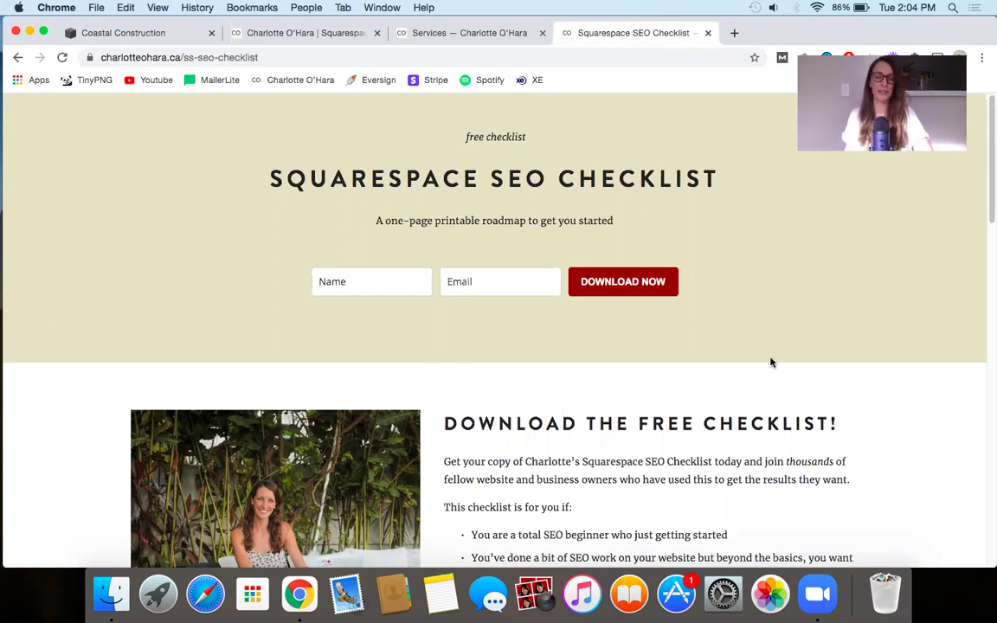
scroll(679, 372, "down", 5)
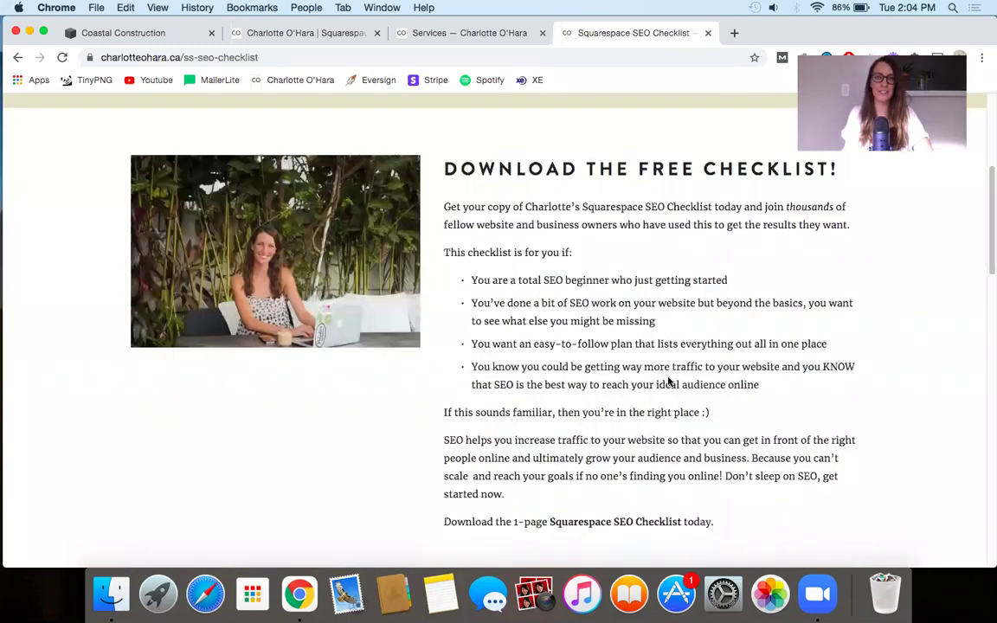
scroll(668, 381, "down", 10)
scroll(666, 384, "up", 2)
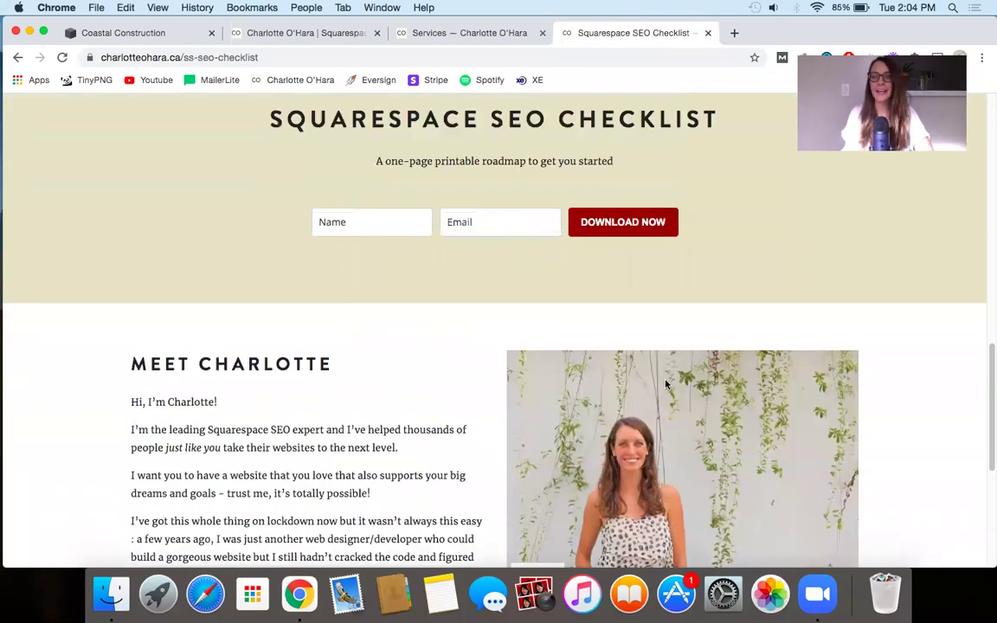
scroll(666, 383, "up", 12)
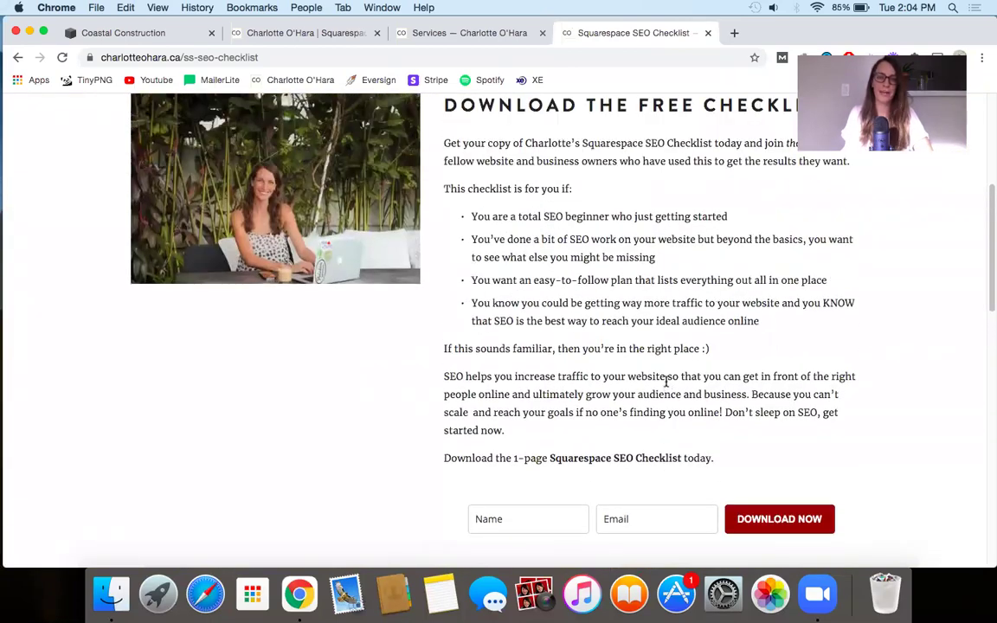
scroll(666, 384, "up", 2)
scroll(666, 385, "up", 3)
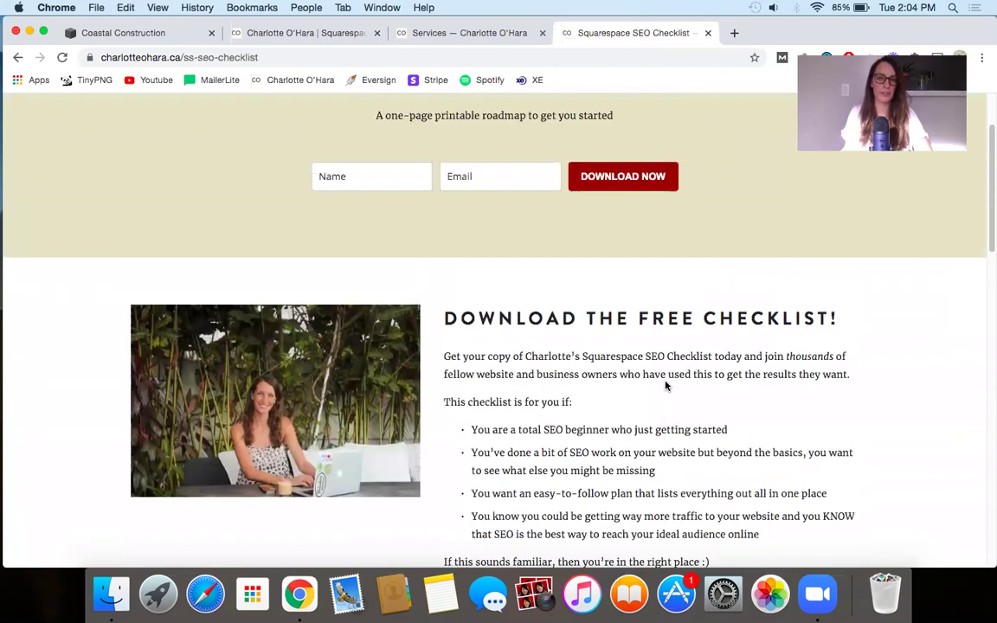
scroll(666, 385, "up", 2)
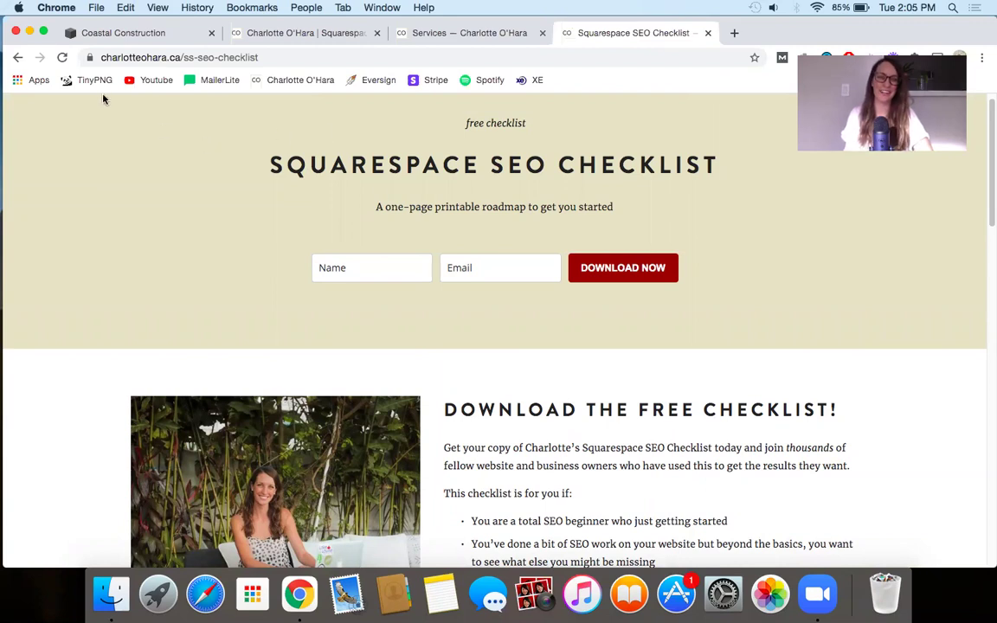
left_click(138, 37)
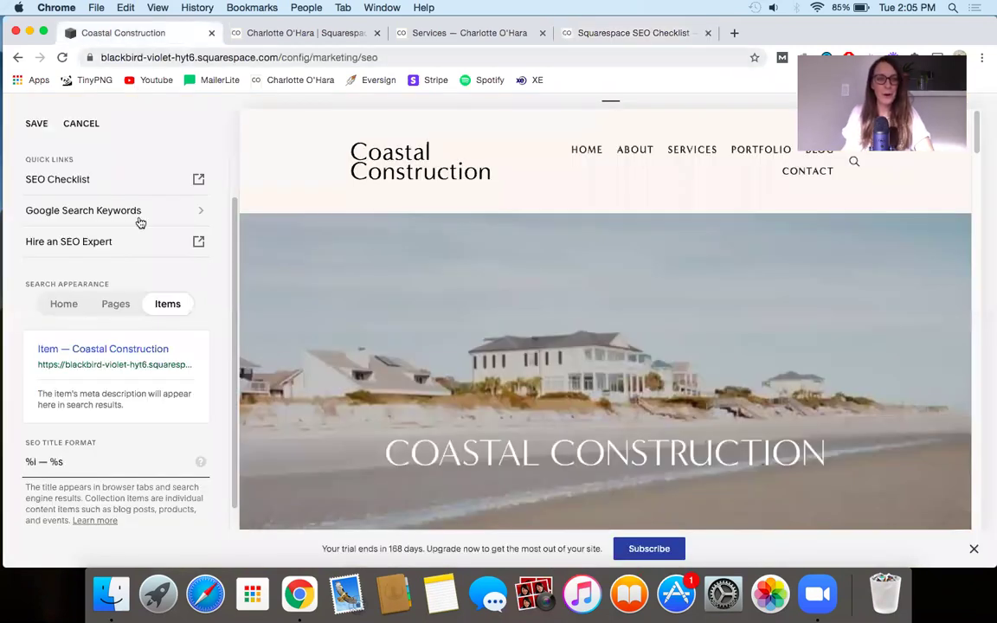